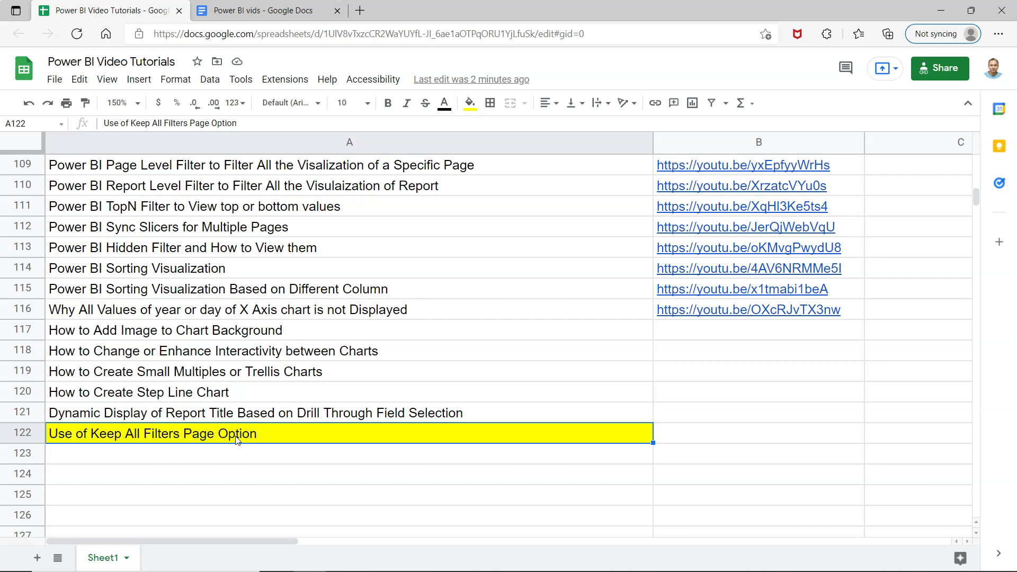
- Switch to the Power BI report and show drill-through Page 4
click(152, 435)
key(alt+Tab)
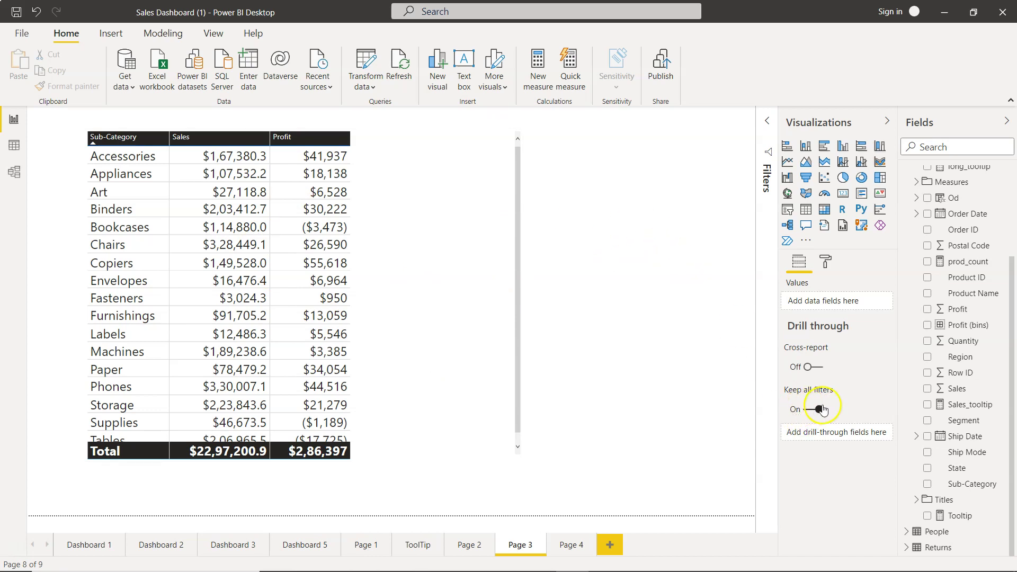
click(573, 549)
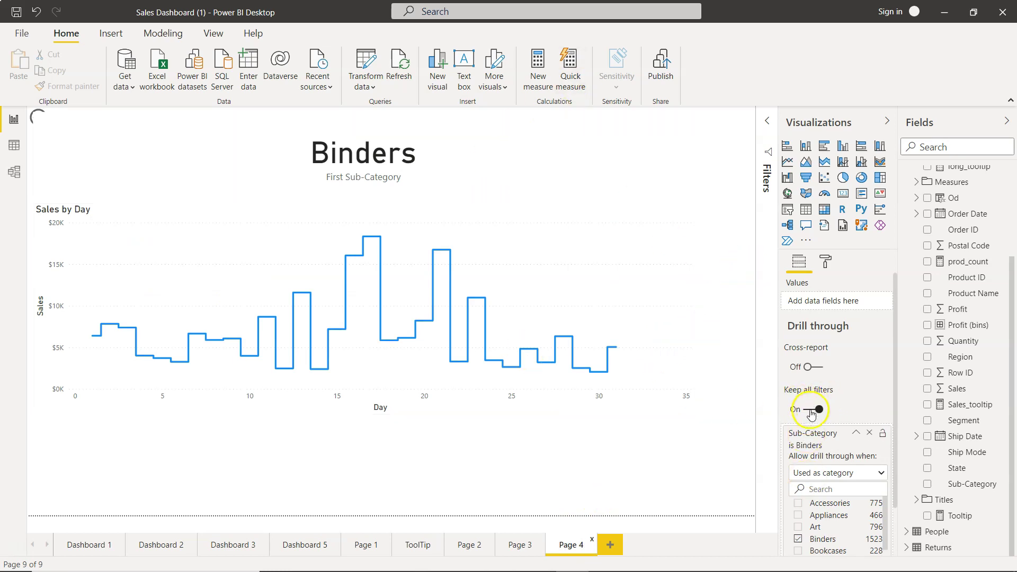
- Look through Page 2, ToolTip and Page 3, then return to Page 4's Binders Sales by Day chart
click(470, 551)
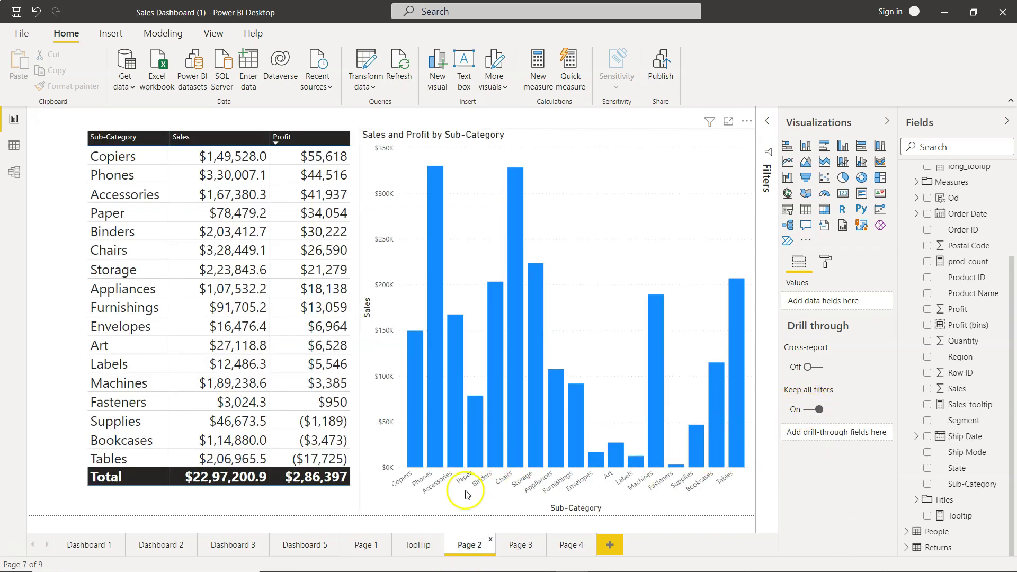
click(425, 547)
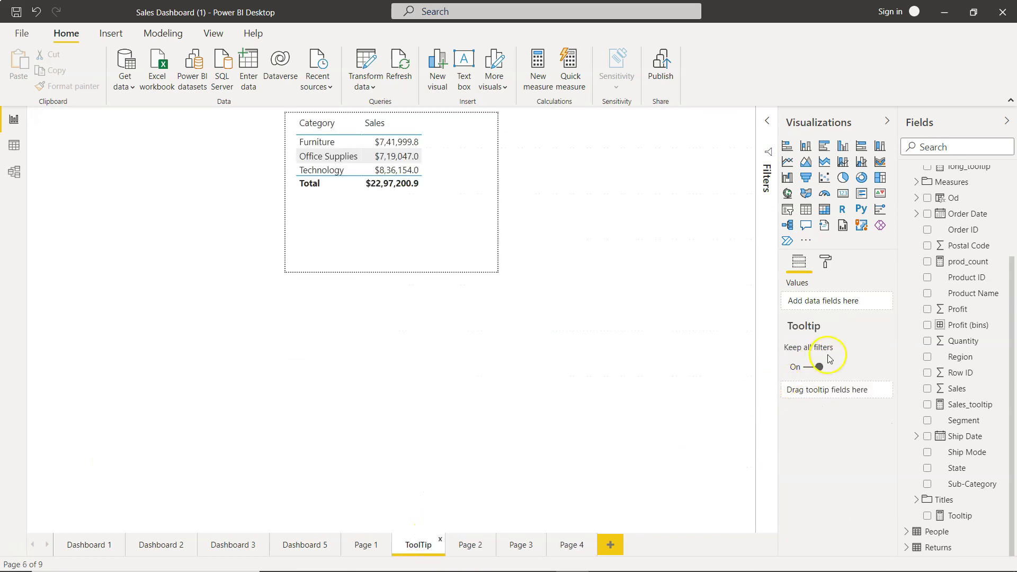
click(828, 366)
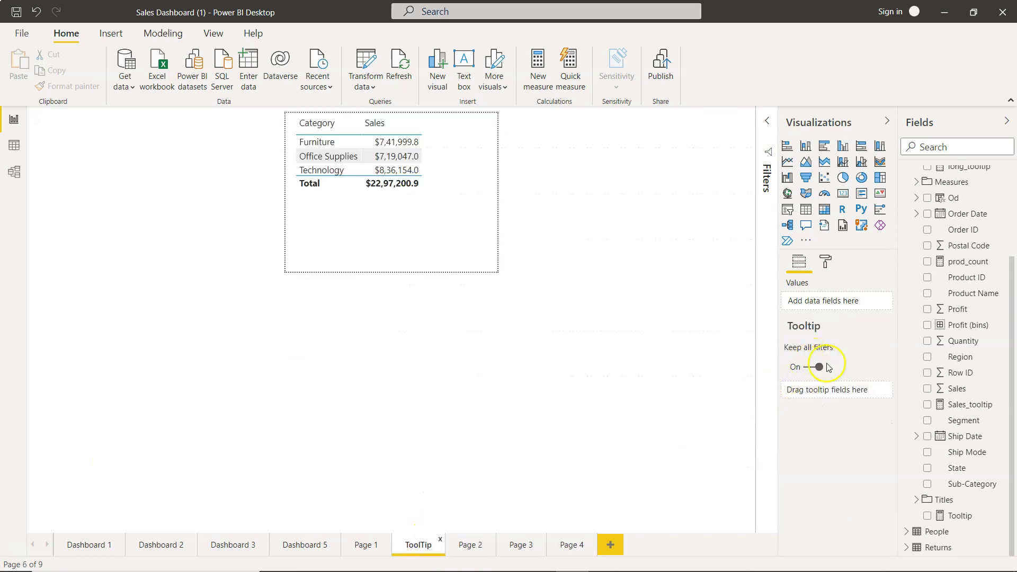
click(518, 550)
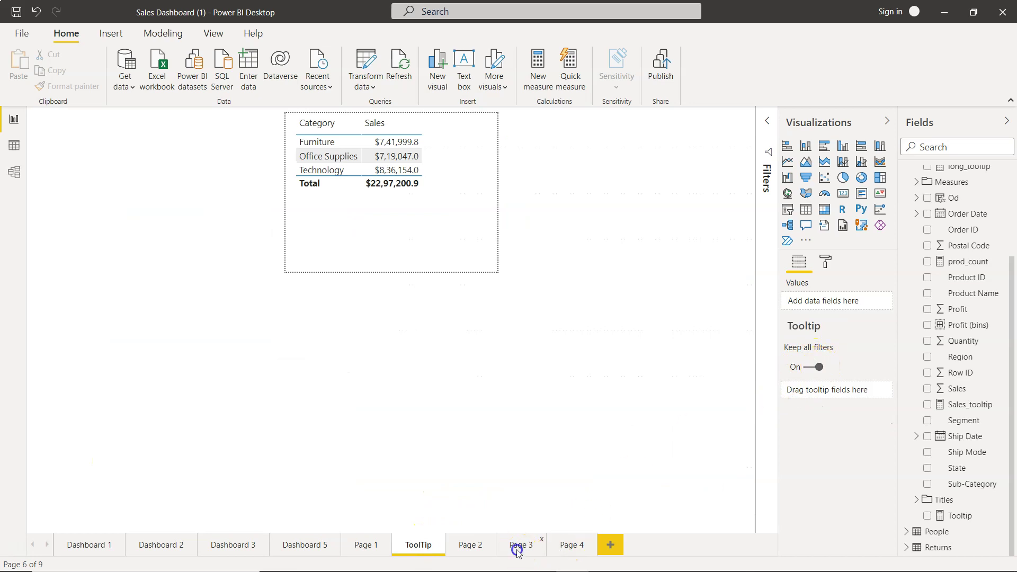
click(568, 548)
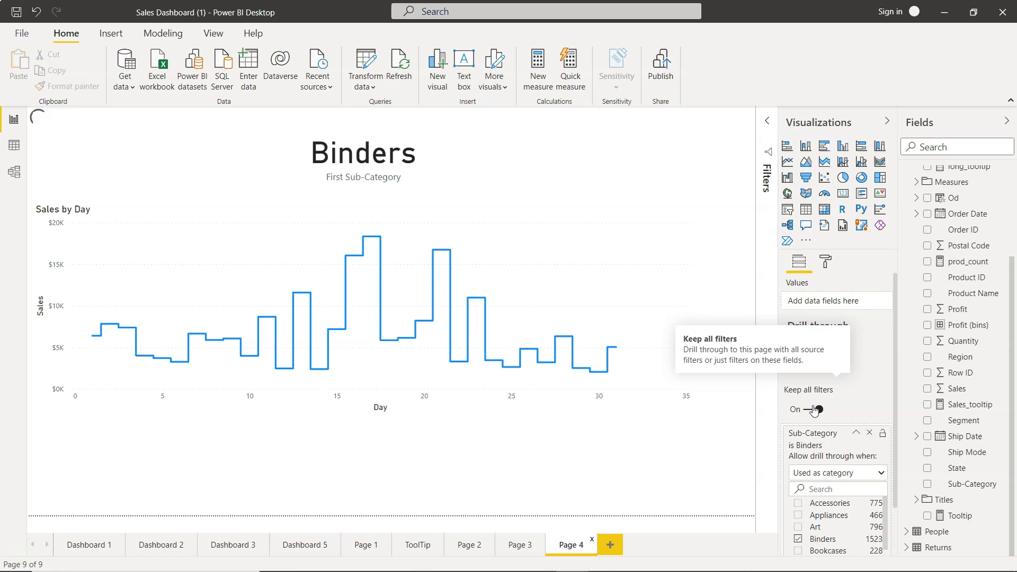
- Drill through Chairs from the Page 3 table to Page 4's Sales by Day, then return to Page 3
click(528, 546)
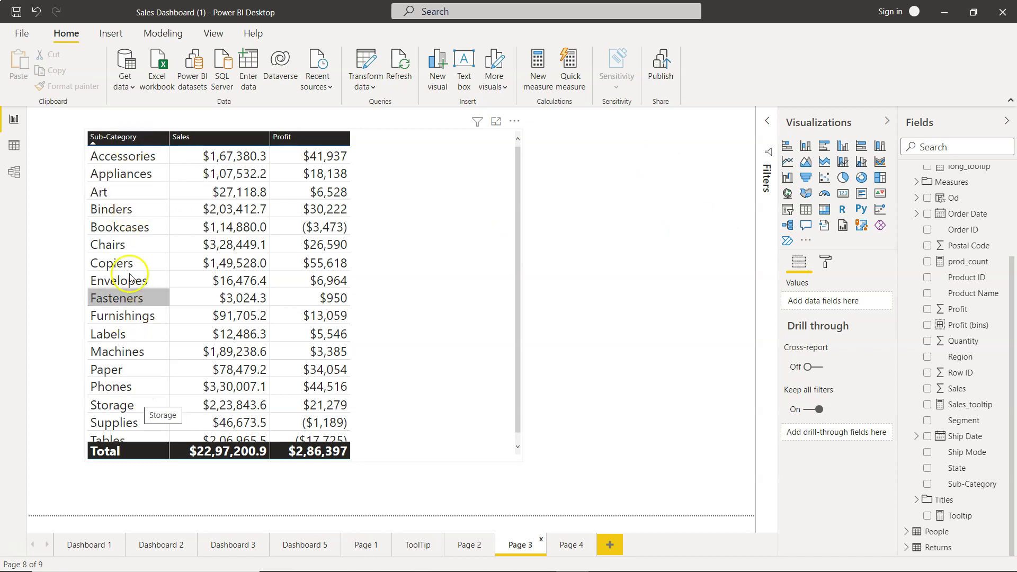
click(130, 243)
right_click(130, 242)
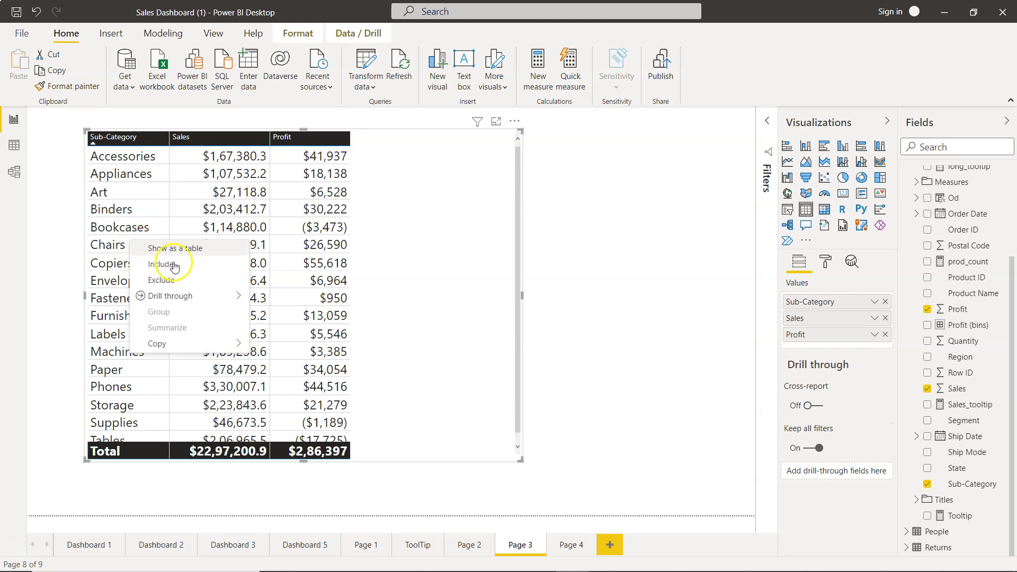
mouse_move(201, 301)
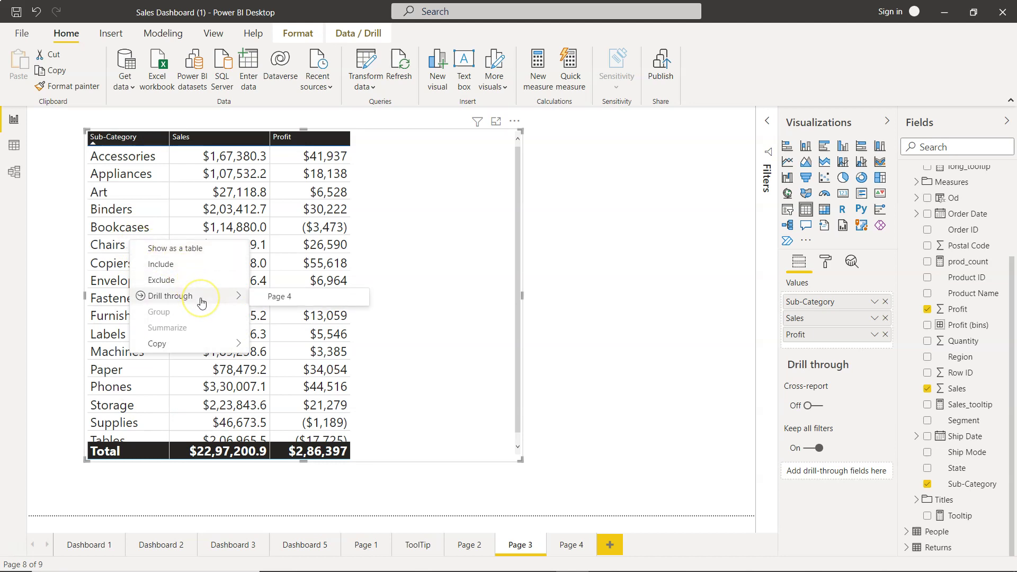
click(291, 297)
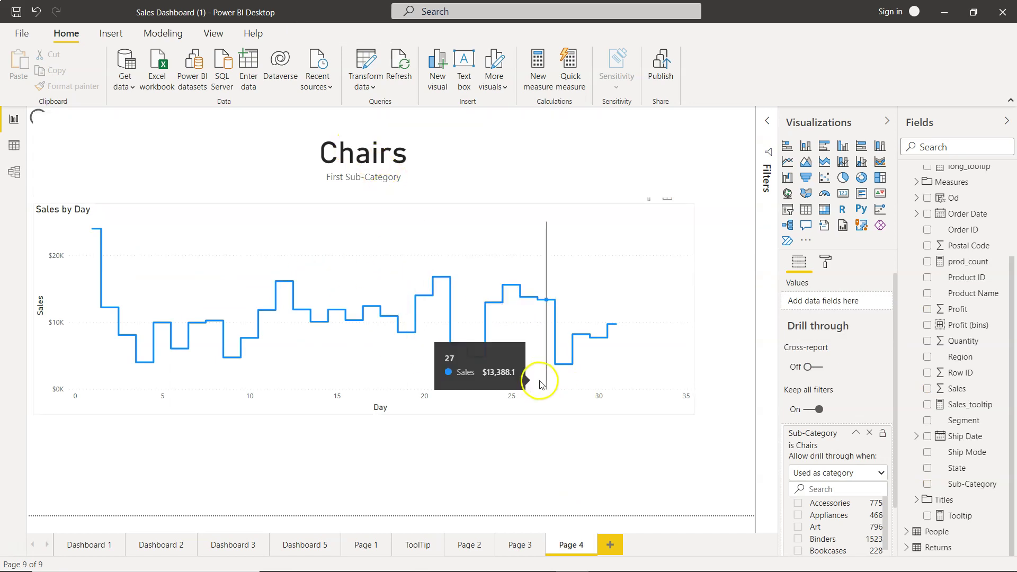
click(521, 546)
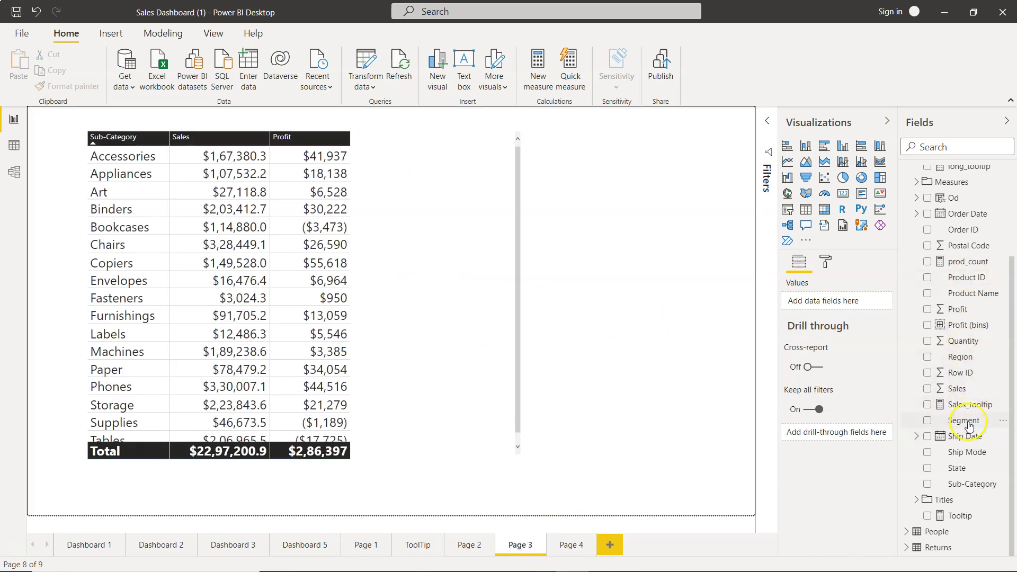
drag(964, 421, 659, 251)
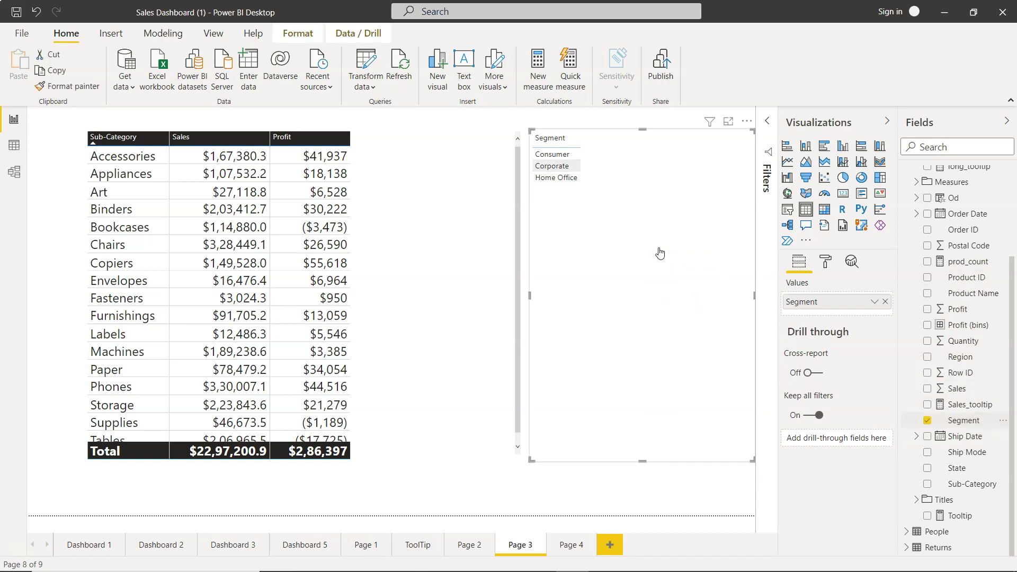
click(551, 154)
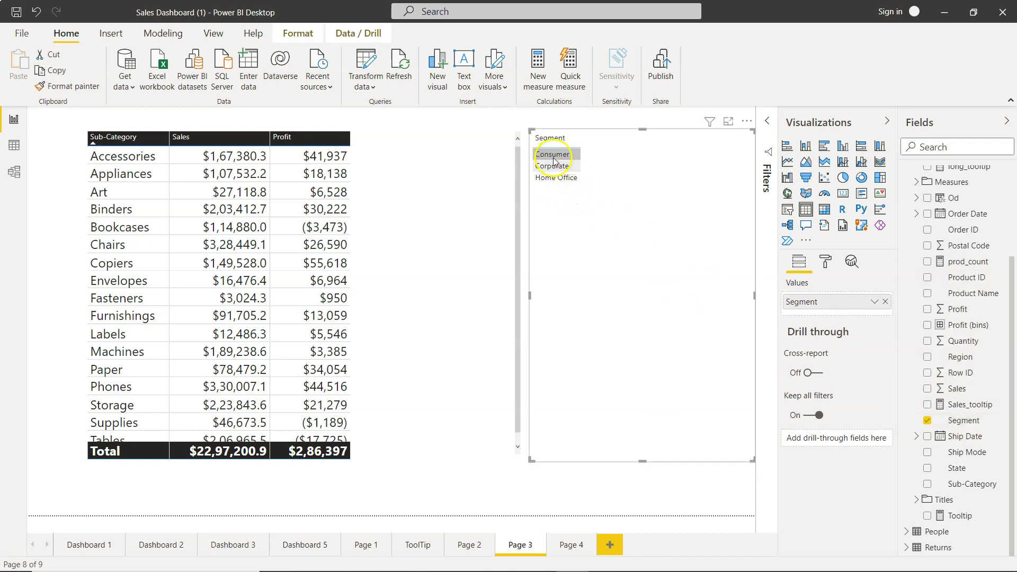
click(577, 244)
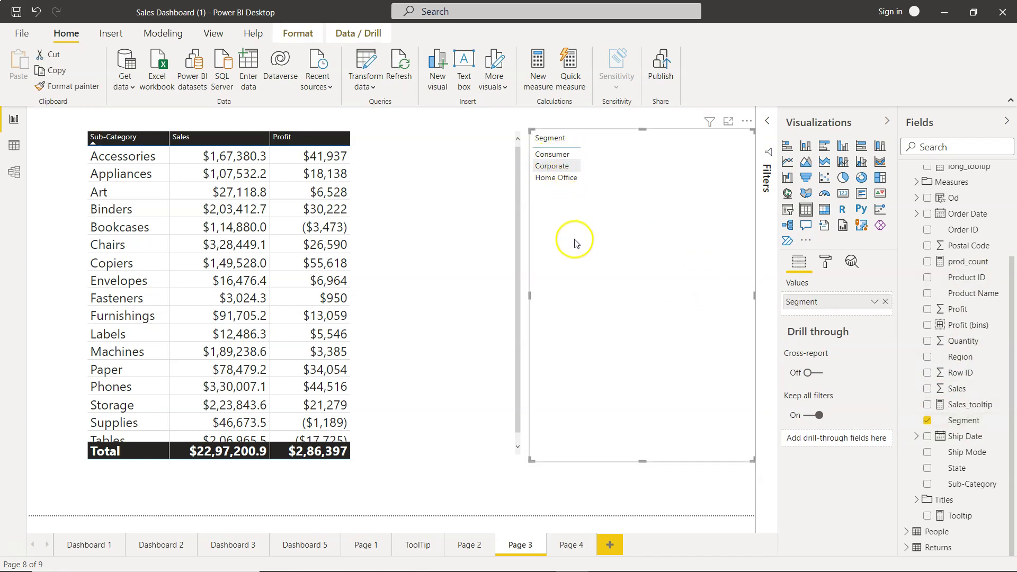
click(556, 154)
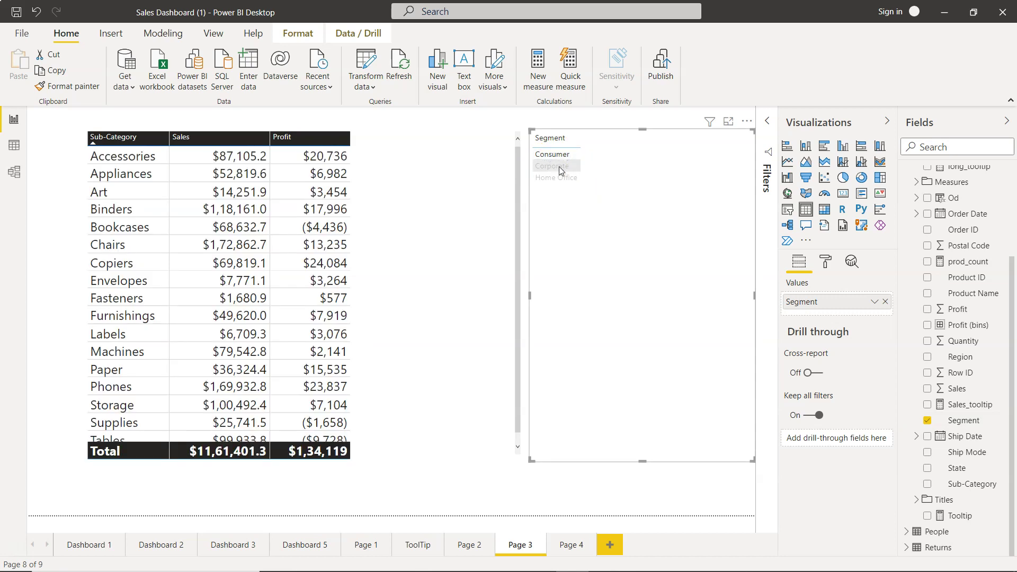
click(560, 169)
click(561, 179)
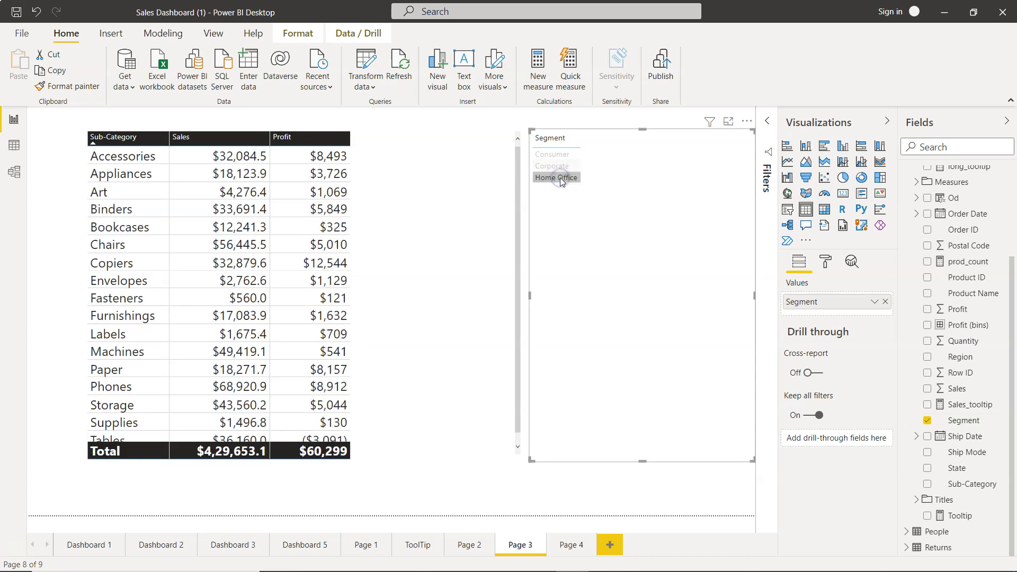
click(567, 548)
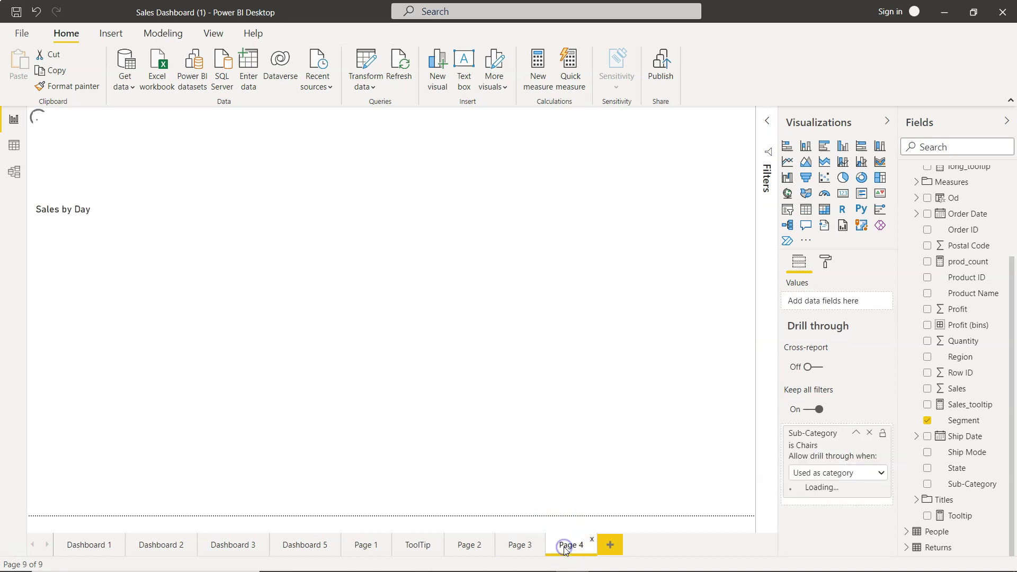
mouse_move(453, 376)
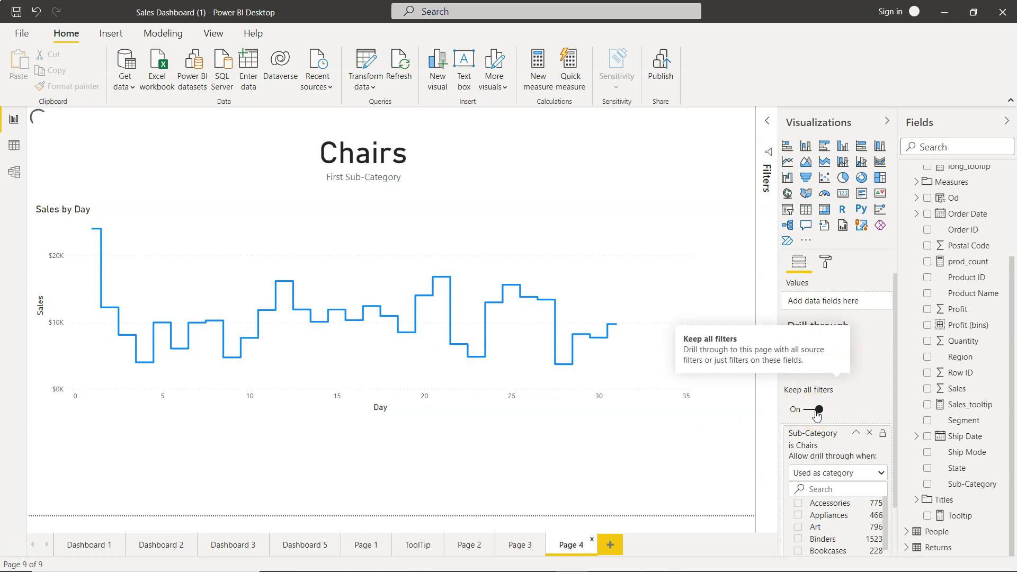
click(518, 545)
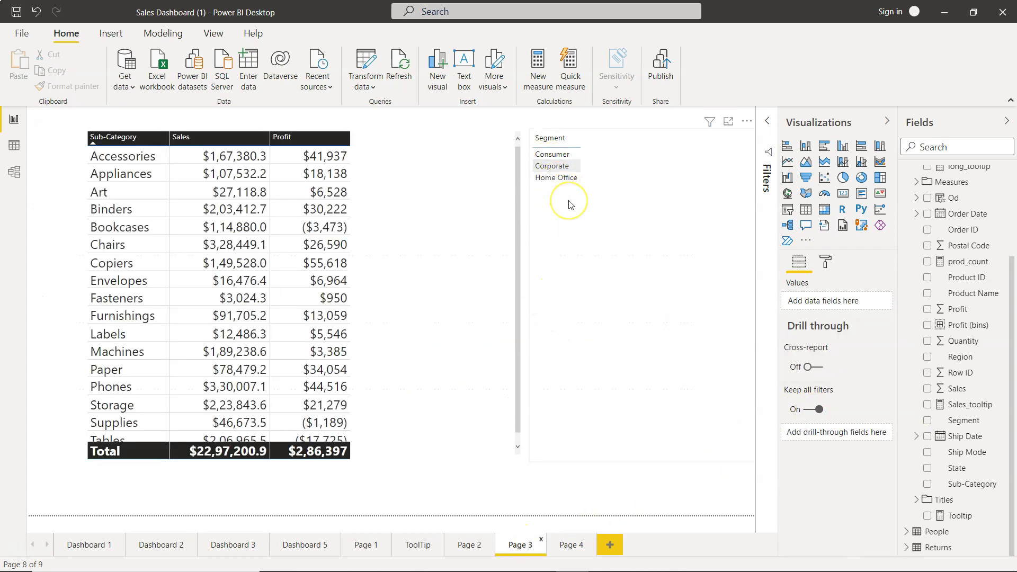
click(559, 155)
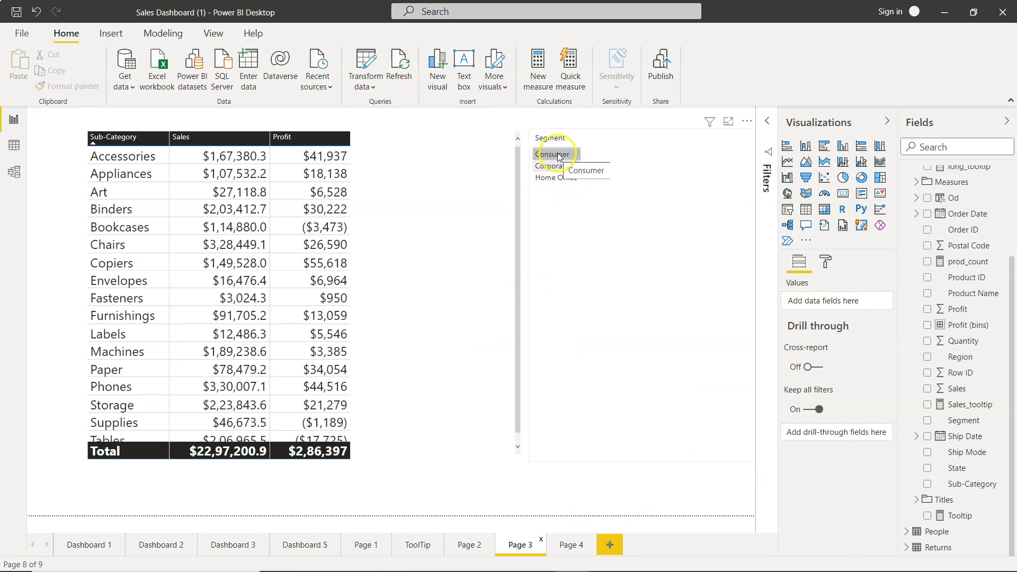
click(559, 156)
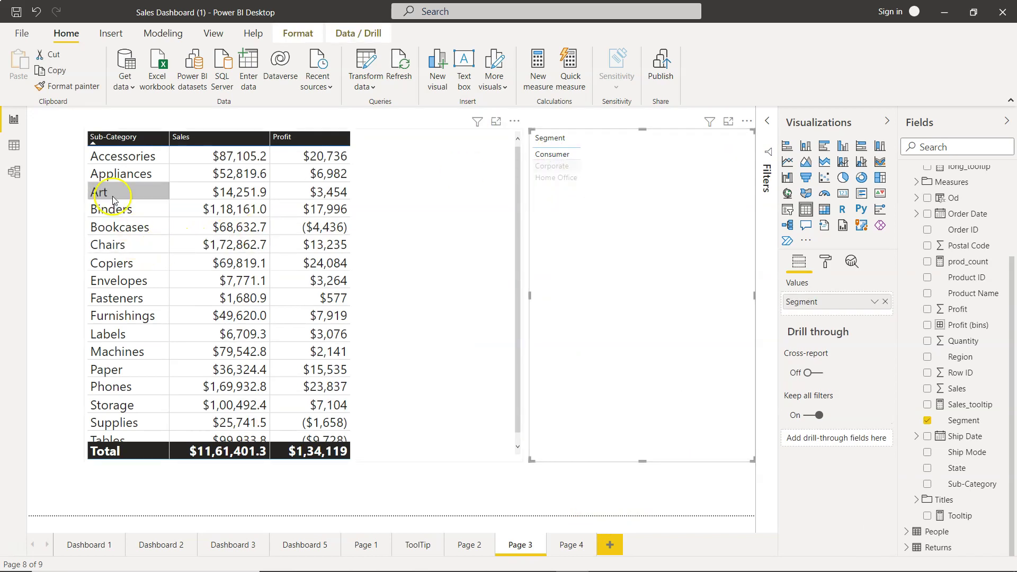
right_click(113, 194)
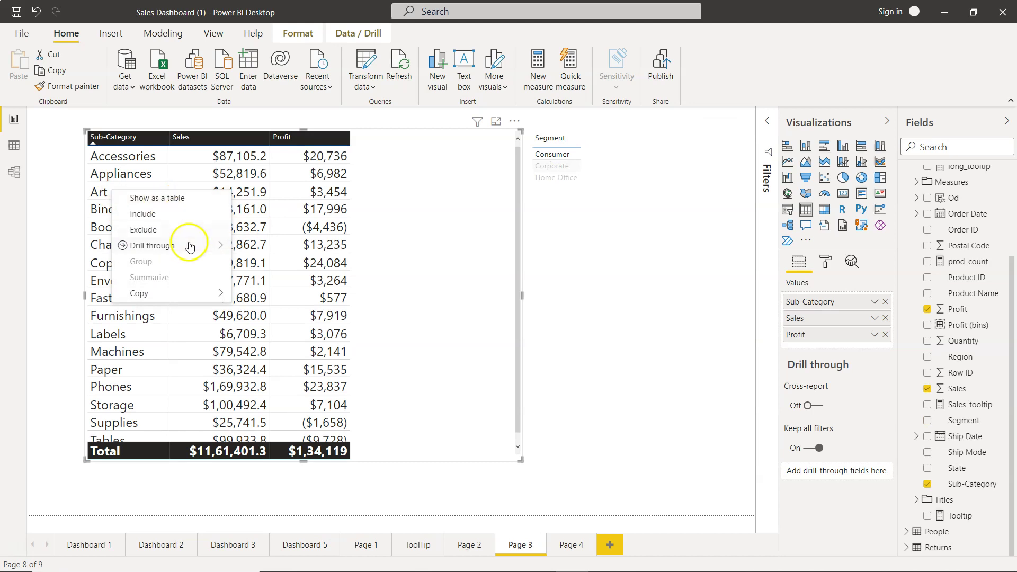
mouse_move(193, 245)
click(273, 247)
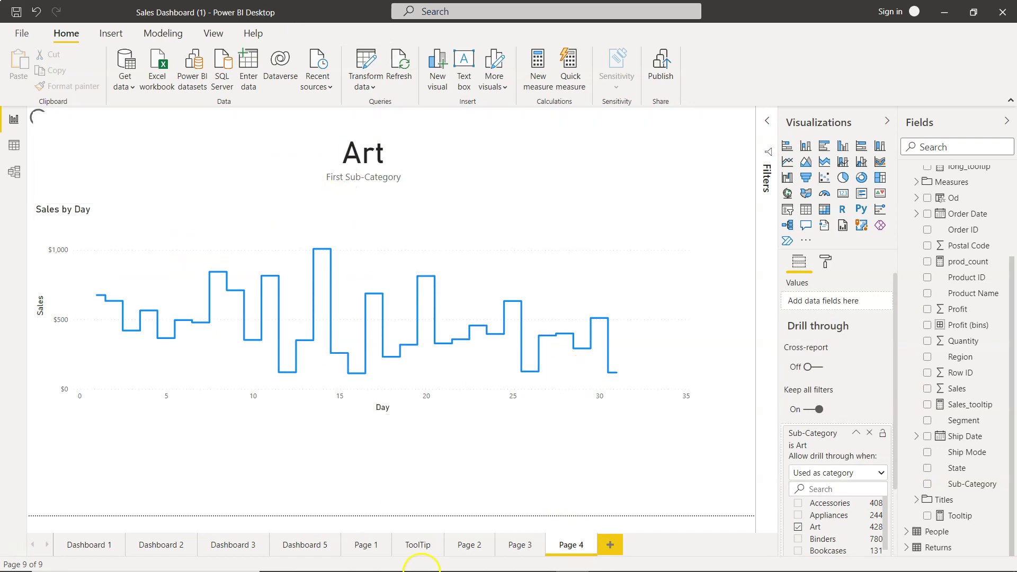
click(521, 545)
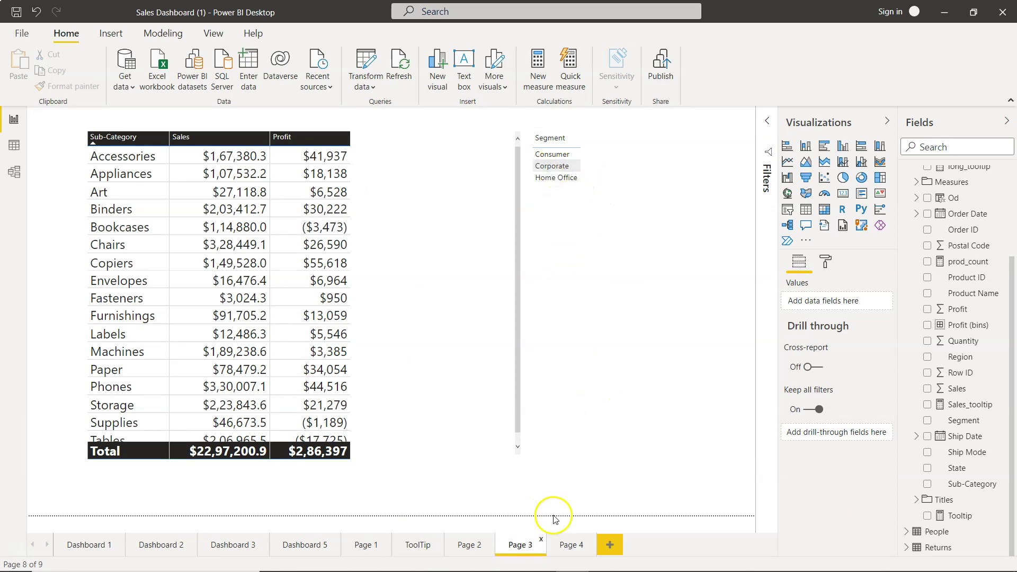
- Switch off Keep all filters in Page 4's drill-through settings and go back to Page 3
click(571, 555)
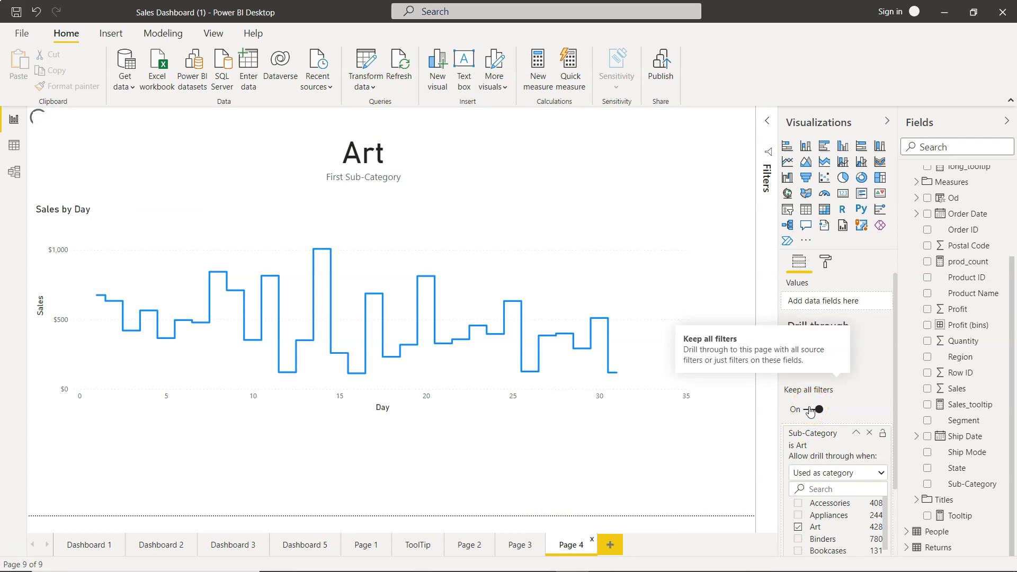
click(810, 410)
click(520, 546)
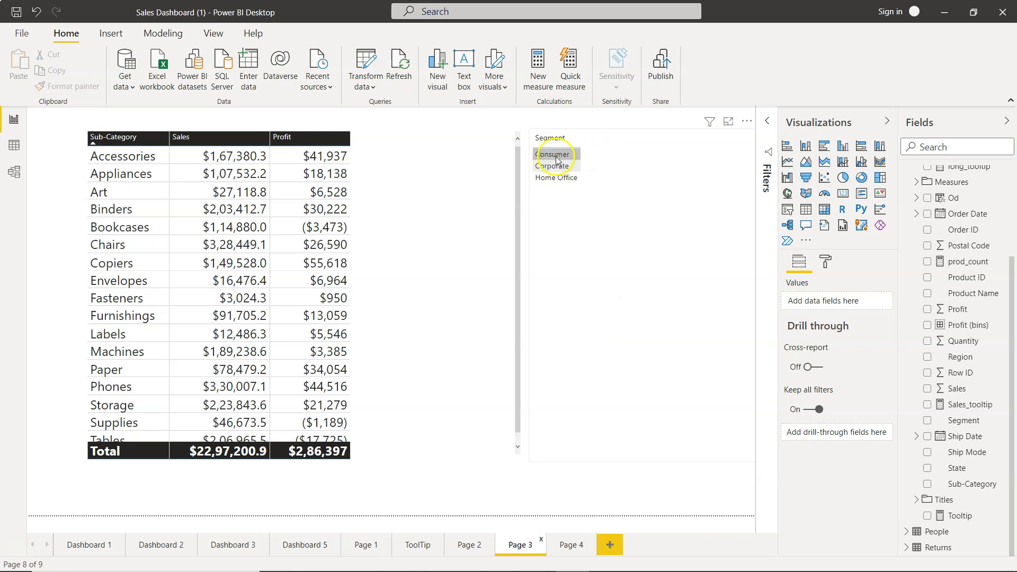
- Try the Consumer and Home Office segment slicer, clear it, then drill through Accessories to Page 4
click(555, 156)
click(557, 178)
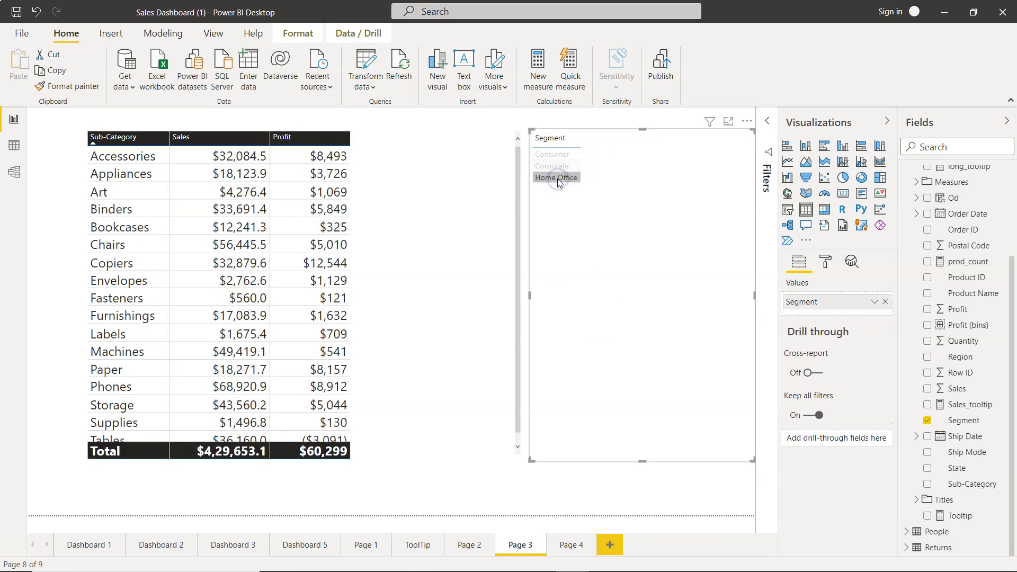
click(558, 179)
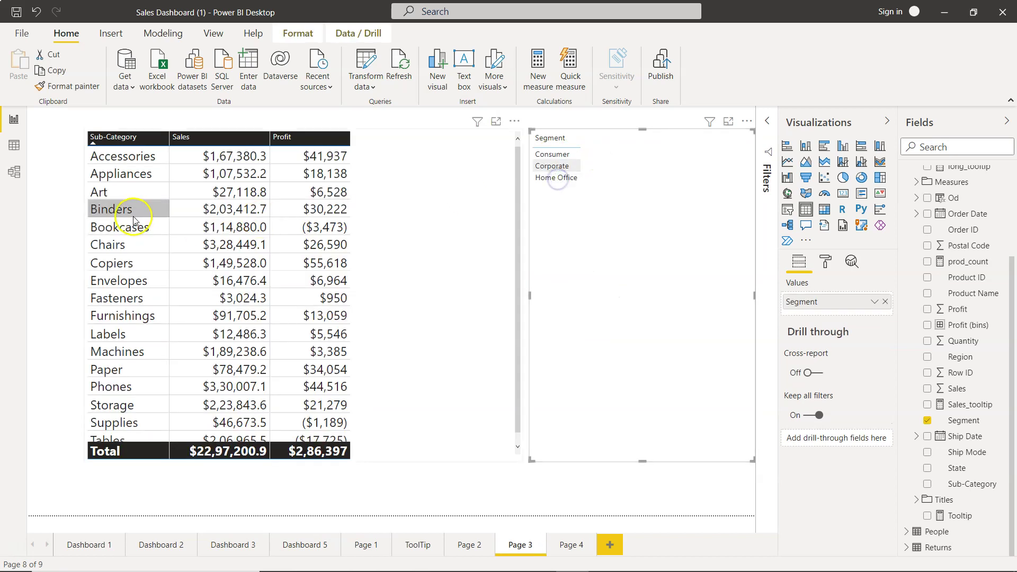
right_click(121, 166)
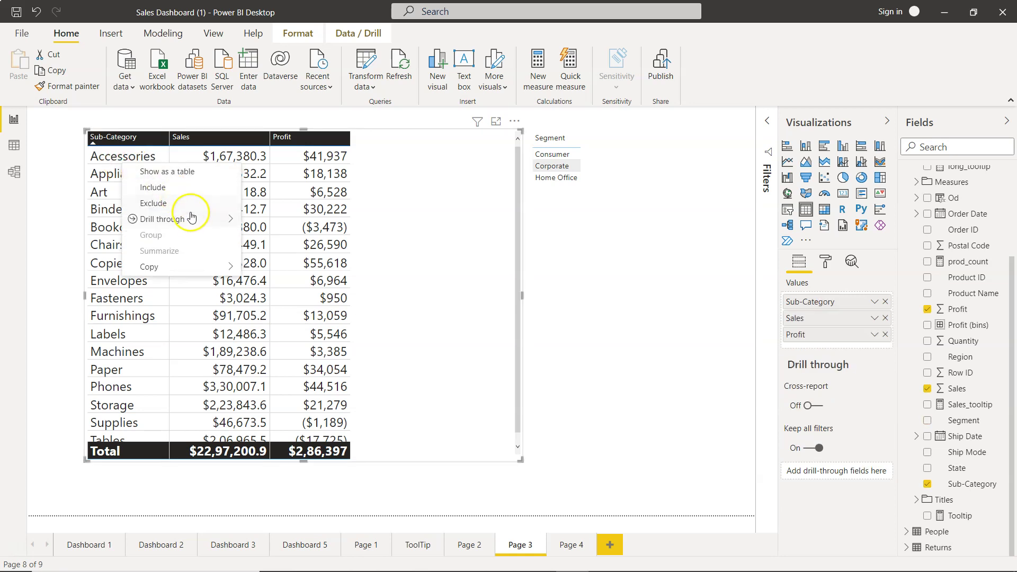
mouse_move(192, 221)
click(269, 220)
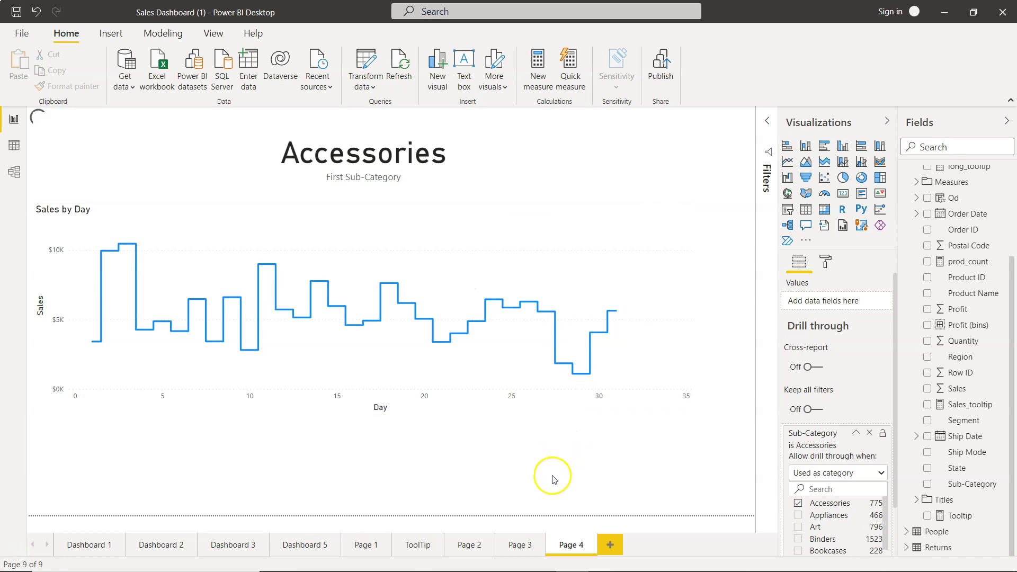
click(518, 544)
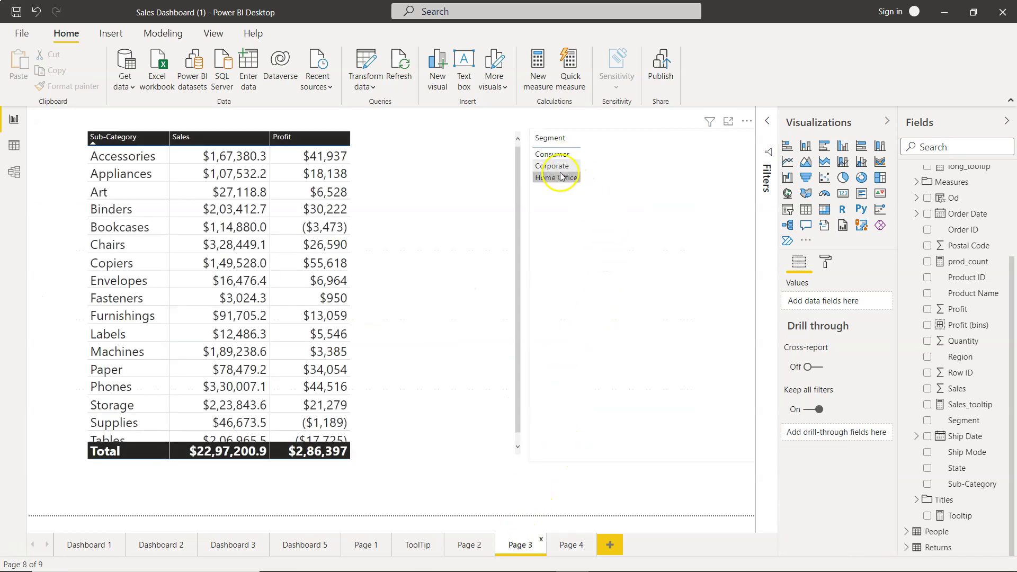
click(570, 546)
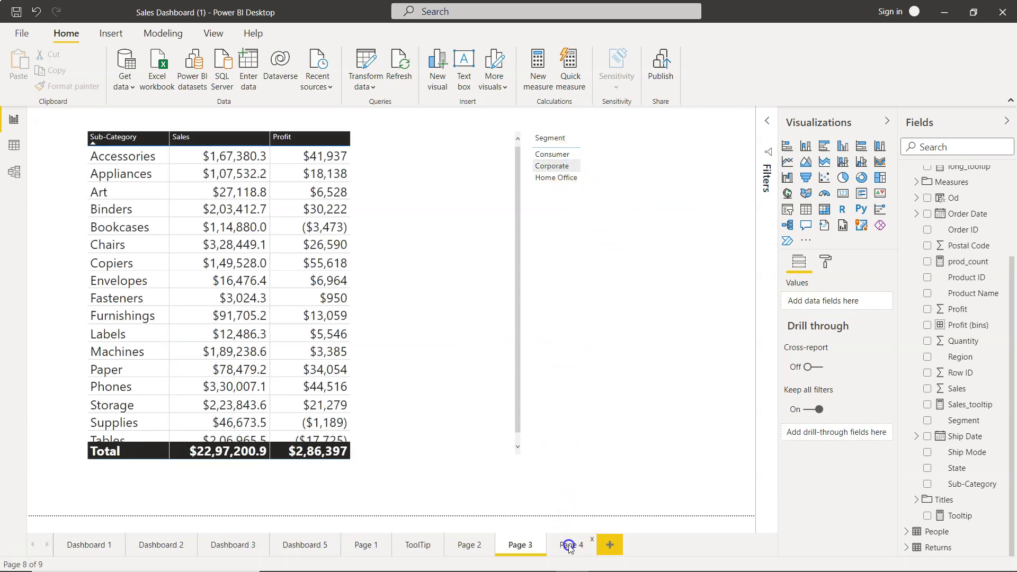